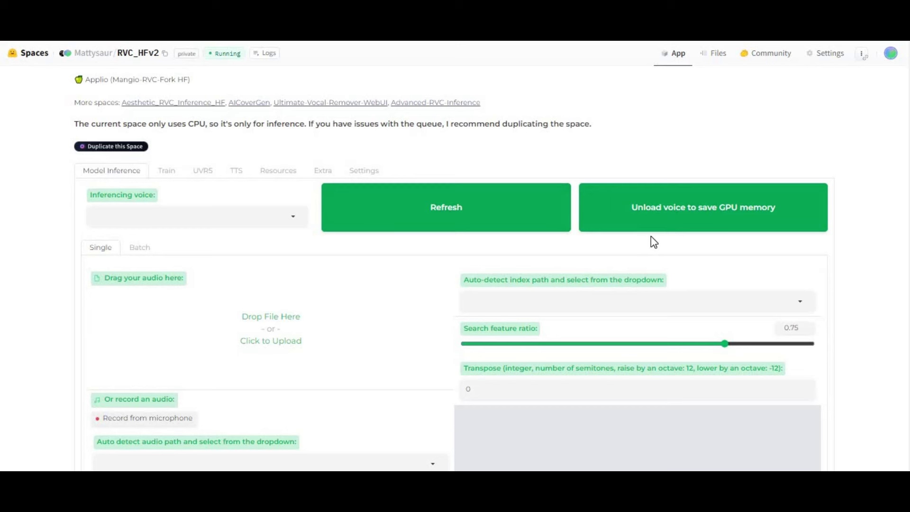
Step: Browse the Space's training, UVR5 and text-to-speech panels, then return to Model Inference
scroll(509, 256, down, 3)
scroll(511, 255, down, 1)
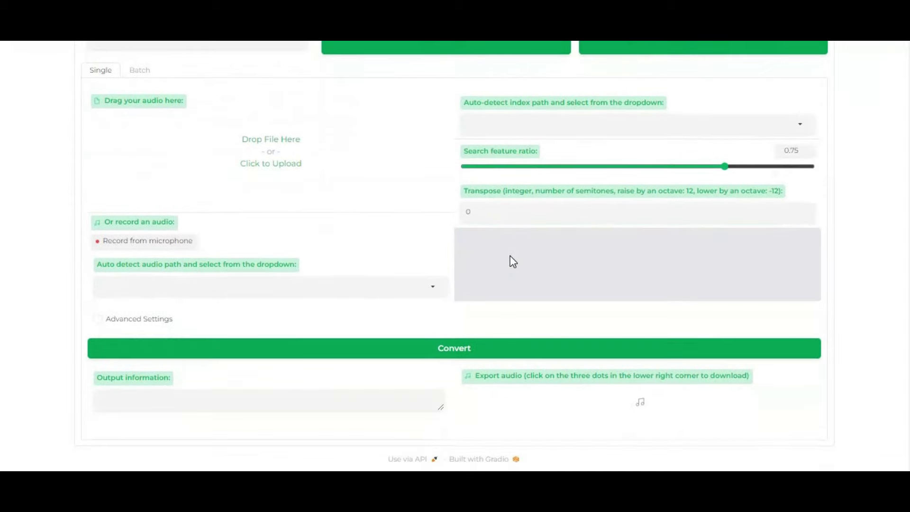
scroll(513, 262, up, 4)
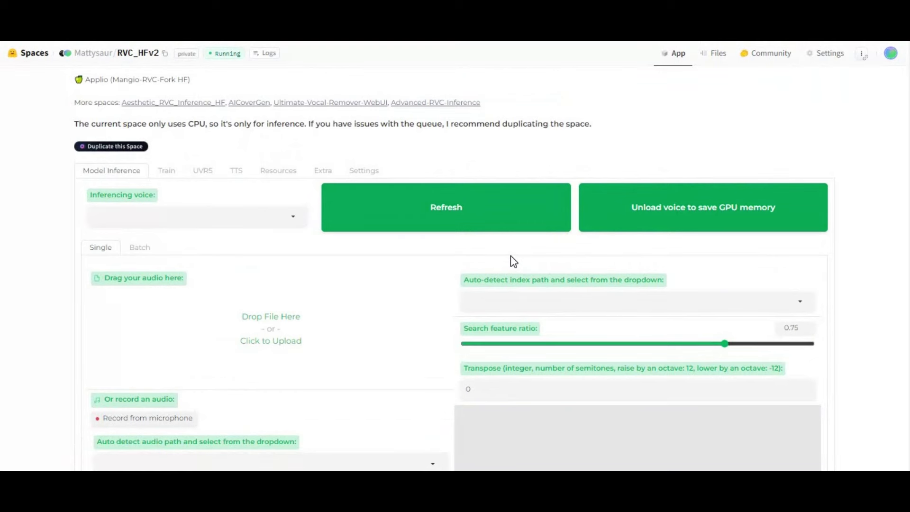
click(167, 170)
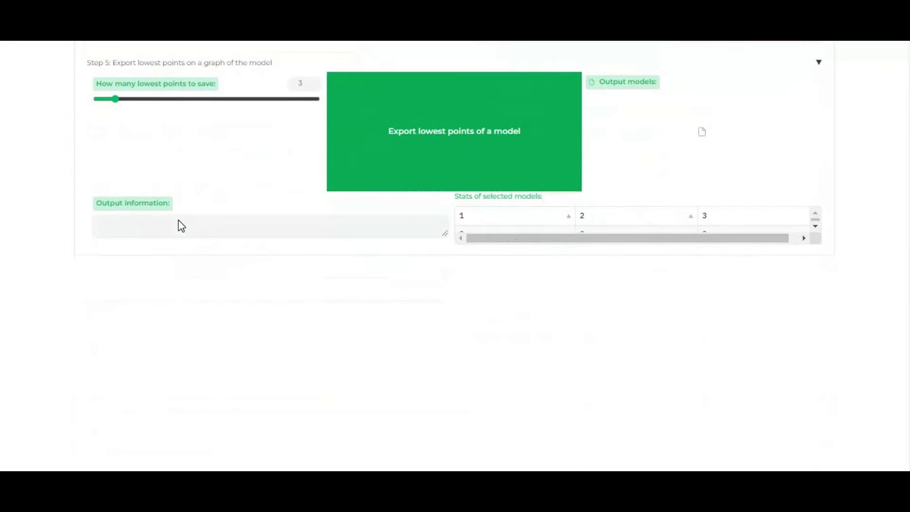
scroll(178, 220, up, 13)
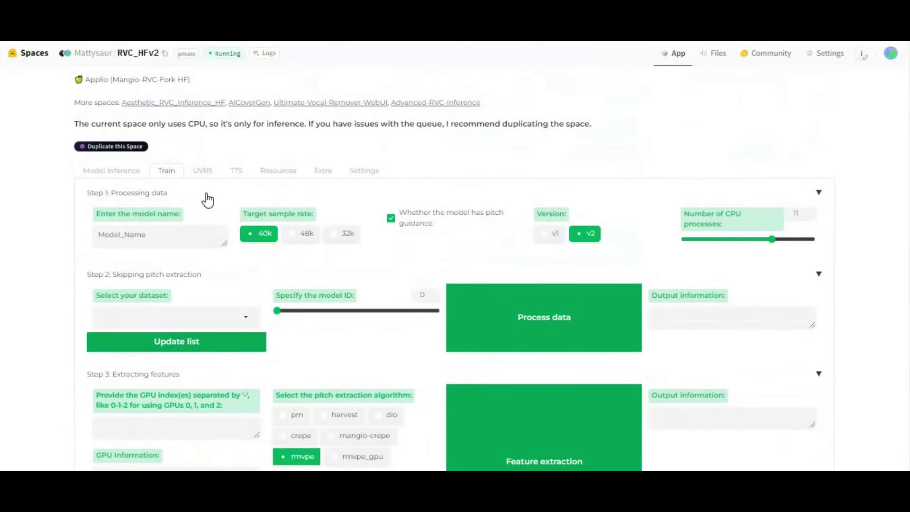
click(204, 179)
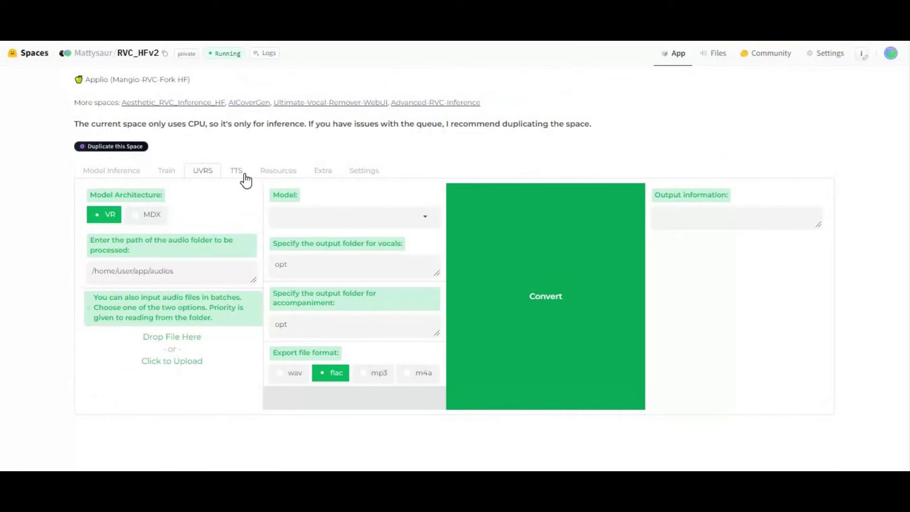
click(243, 179)
scroll(416, 332, down, 3)
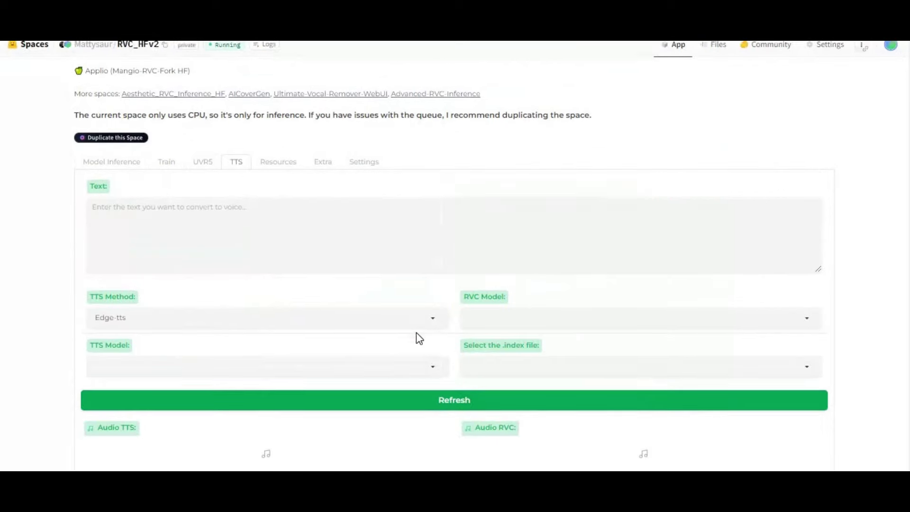
scroll(416, 332, up, 3)
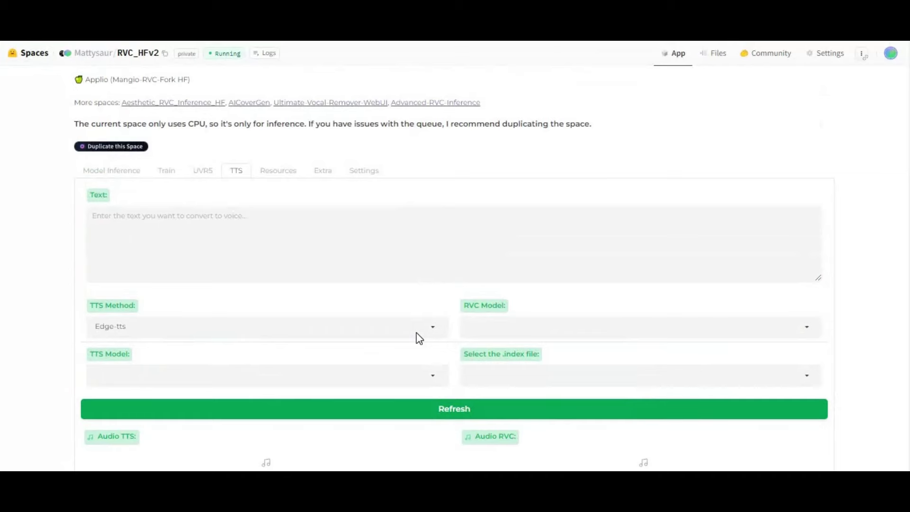
click(94, 176)
scroll(488, 317, down, 3)
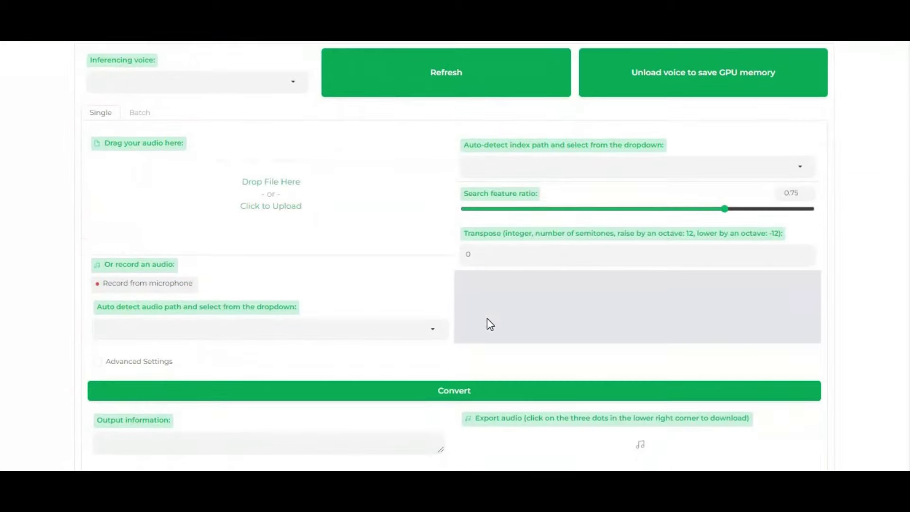
scroll(489, 324, up, 2)
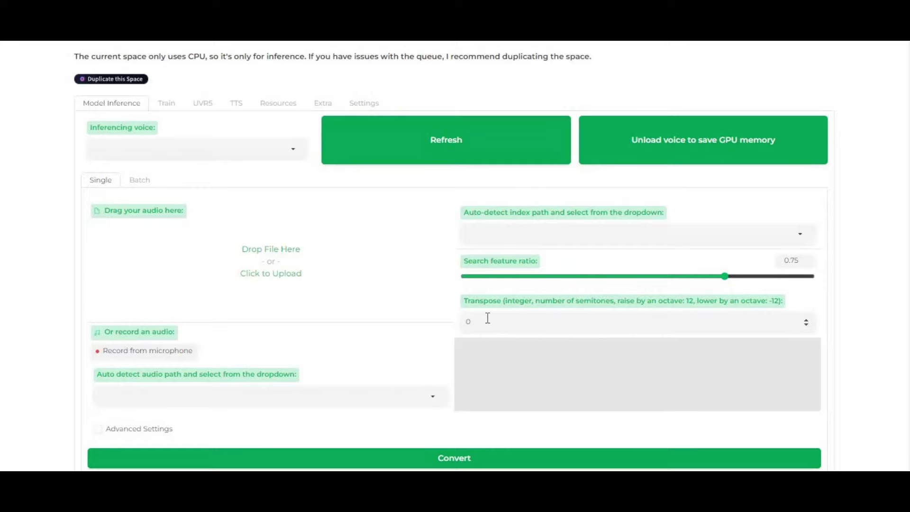
Step: Check the Space's web address and the account menu
click(203, 40)
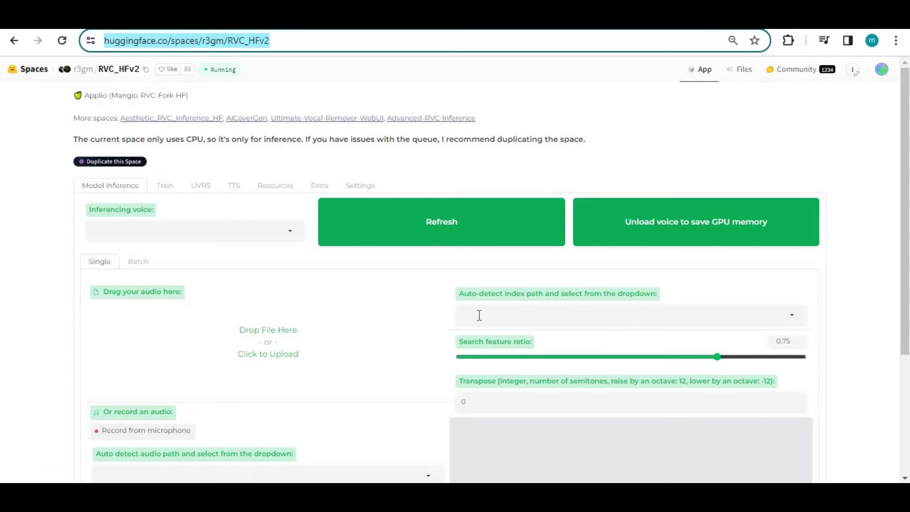
scroll(478, 316, down, 3)
scroll(480, 317, up, 3)
click(882, 71)
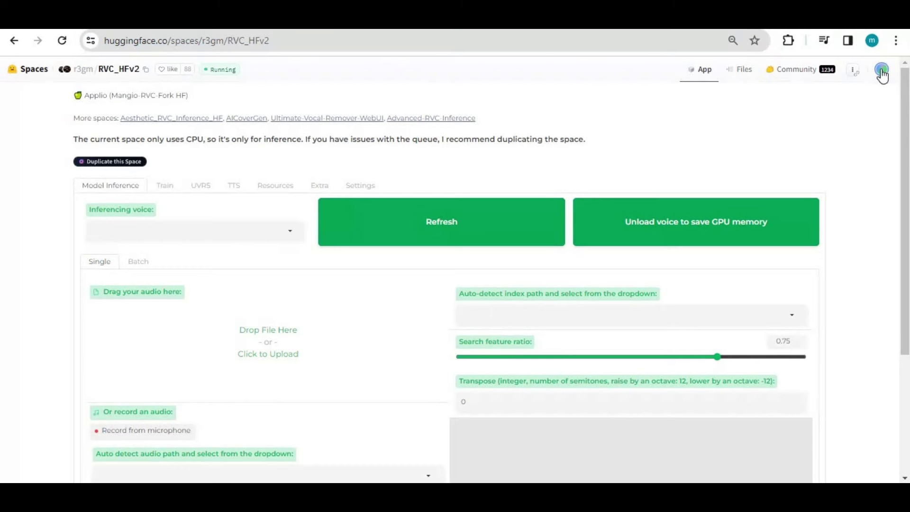
click(673, 150)
Step: Duplicate the Space as a private copy on CPU basic with MAX_DOWNLOAD_SIZE 1400
click(854, 72)
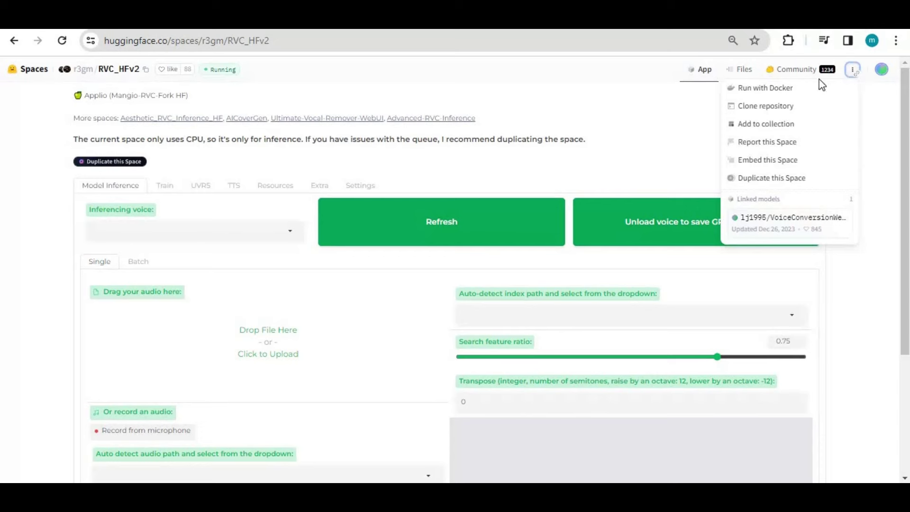
click(759, 177)
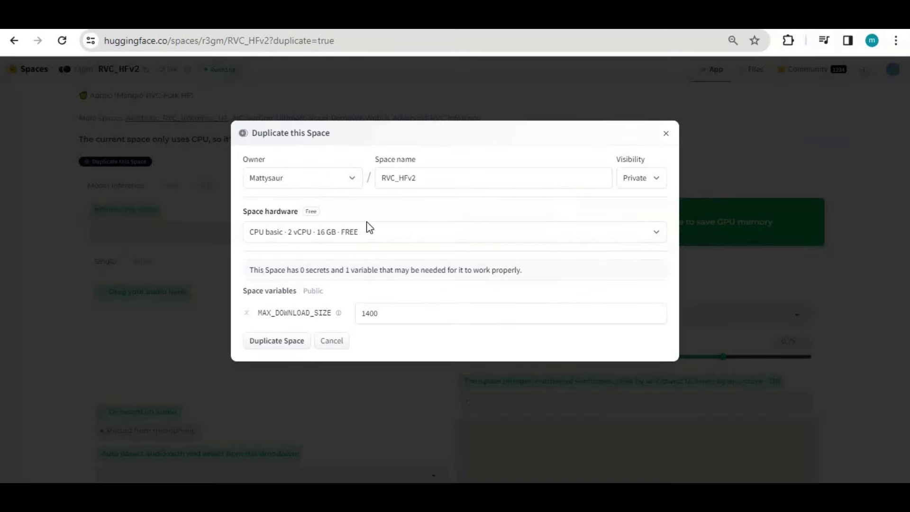
click(400, 234)
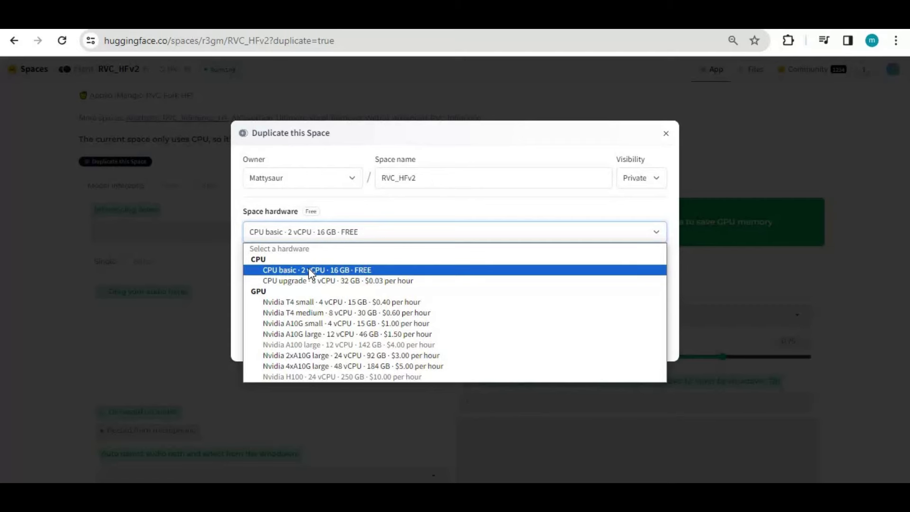
click(336, 270)
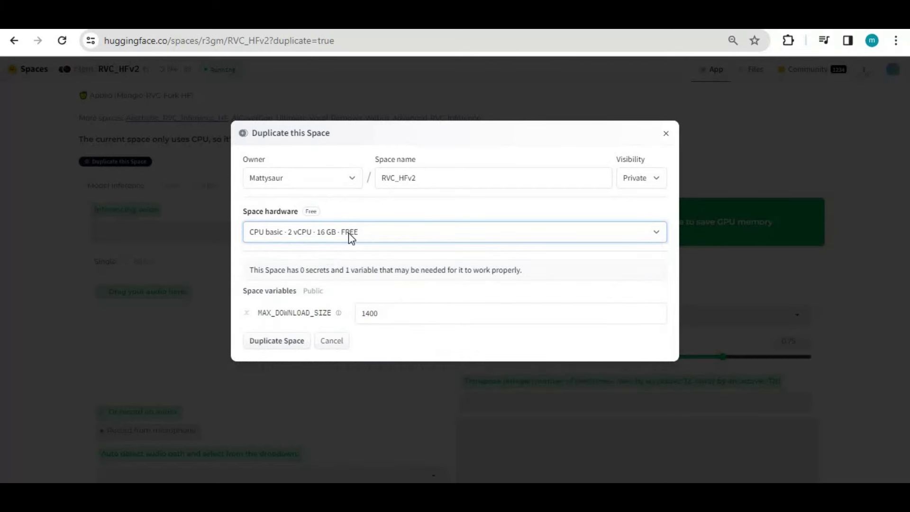
click(387, 315)
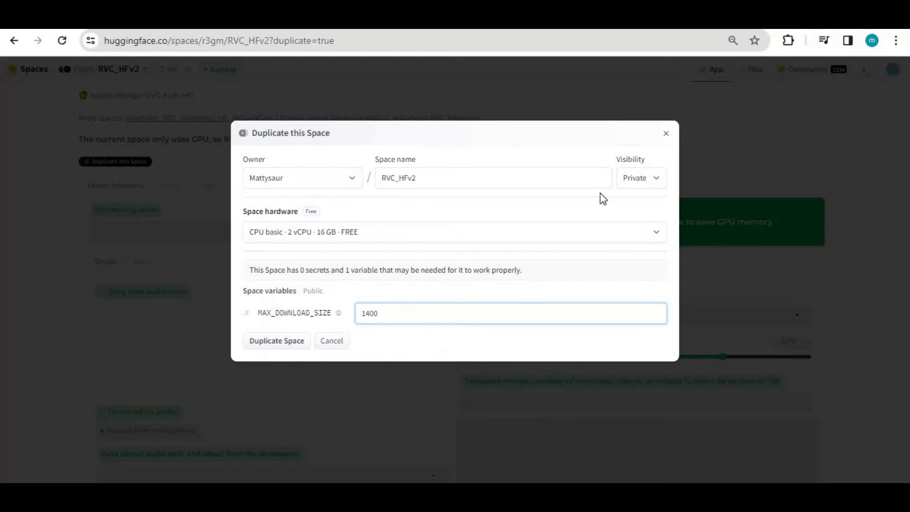
click(644, 180)
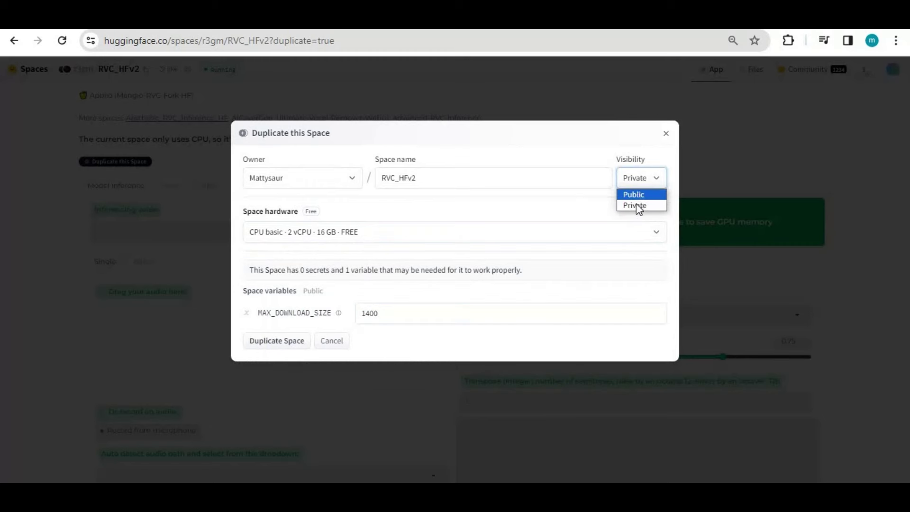
click(280, 344)
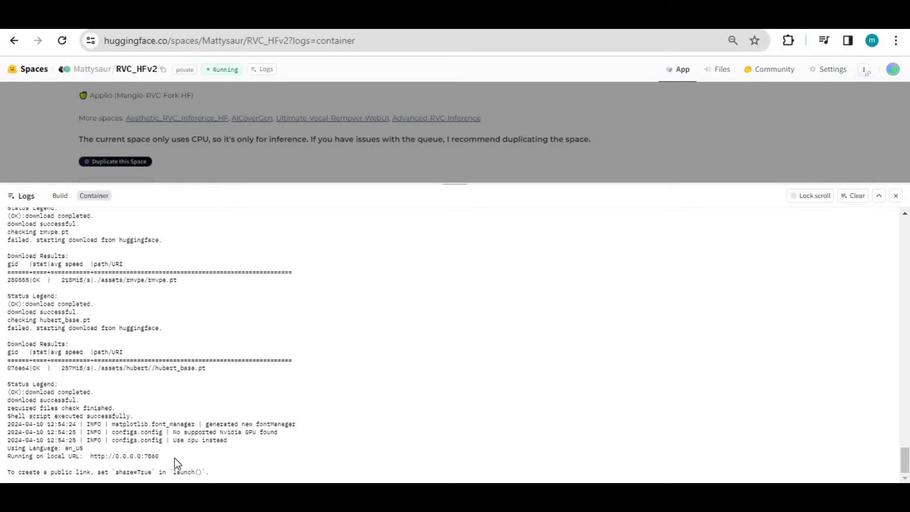
Step: Note the local URL in the container logs, then close the Logs panel to reveal the app
drag(160, 456, 72, 456)
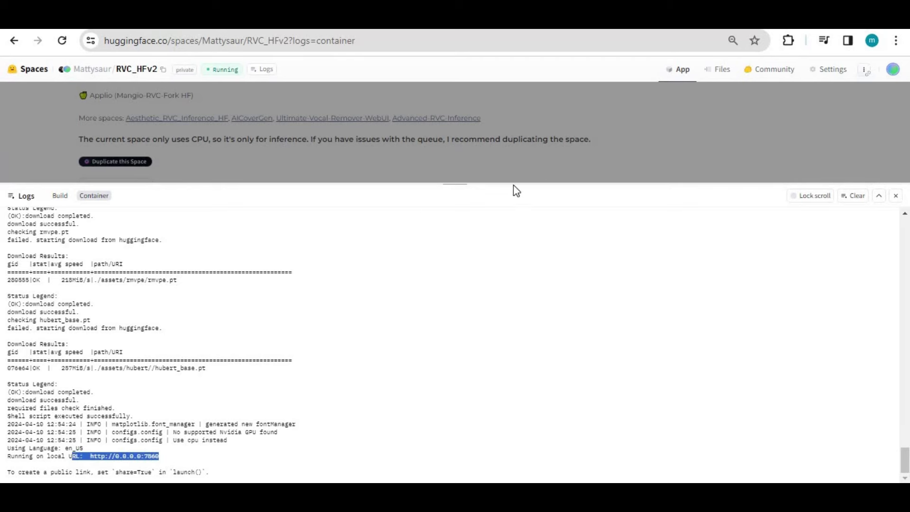
click(559, 160)
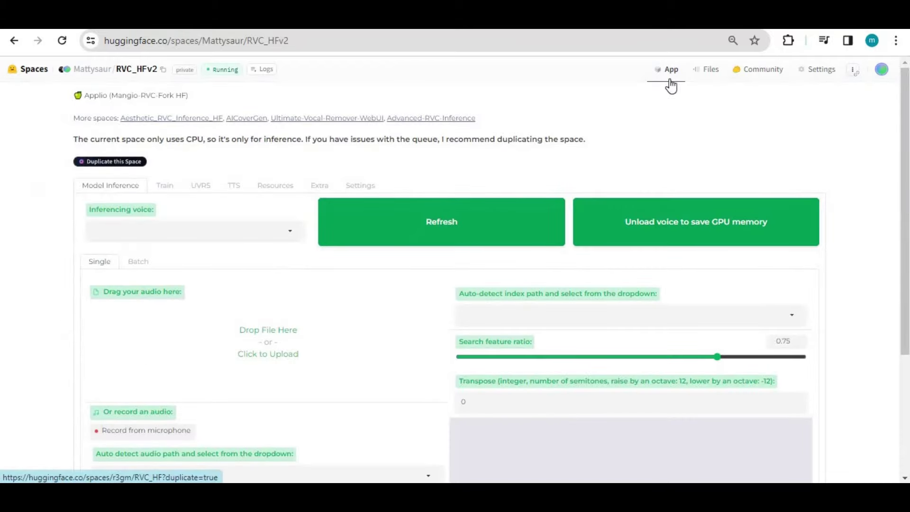
Step: Check the Inferencing voice dropdown for available voice models
scroll(456, 246, down, 4)
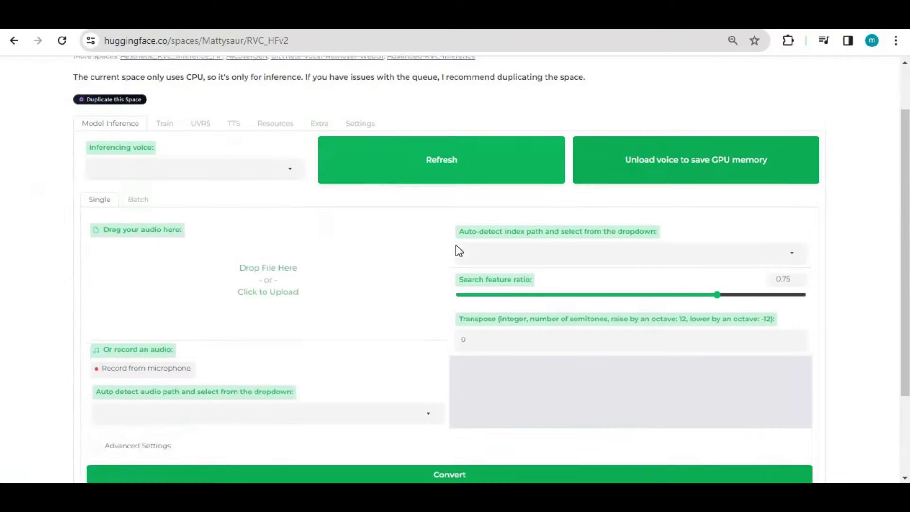
scroll(456, 244, up, 4)
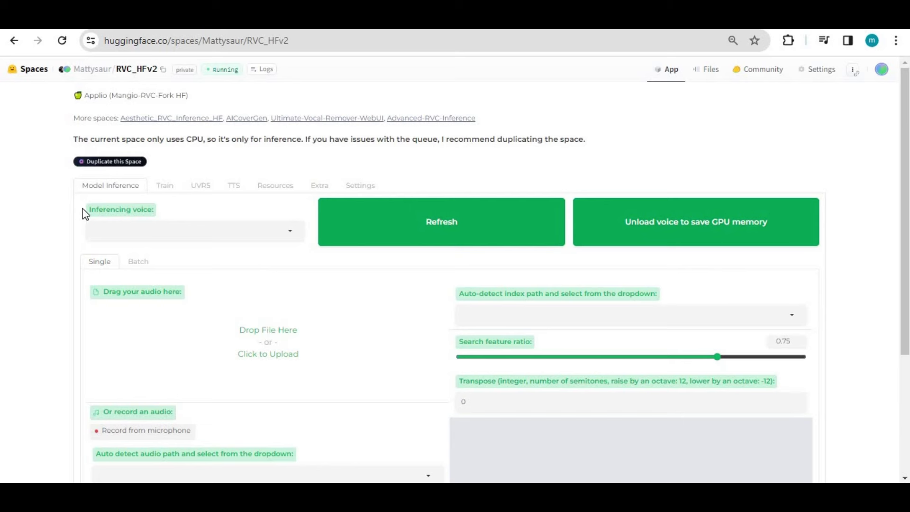
drag(83, 212, 161, 207)
click(221, 240)
Step: Go to the Resources Download Model section, then switch to the voice-models.com tab
click(282, 190)
scroll(228, 213, down, 3)
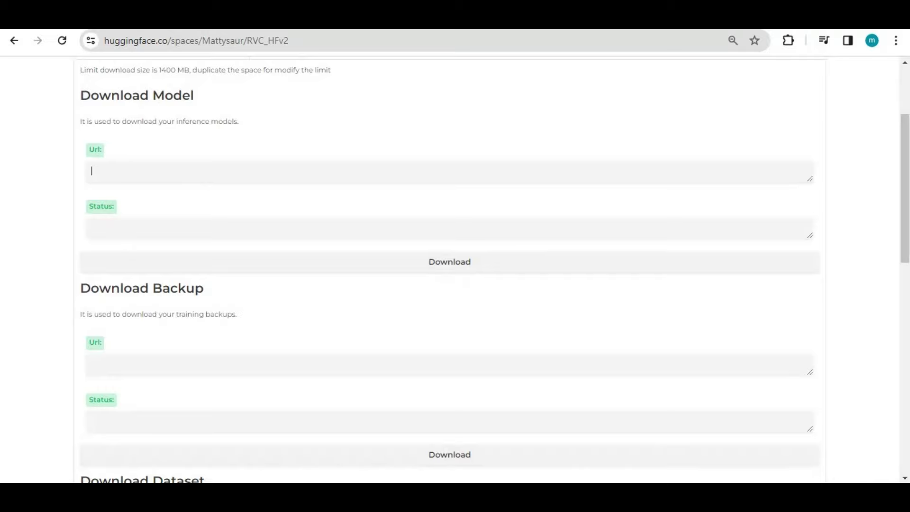
key(ctrl+Tab)
click(131, 43)
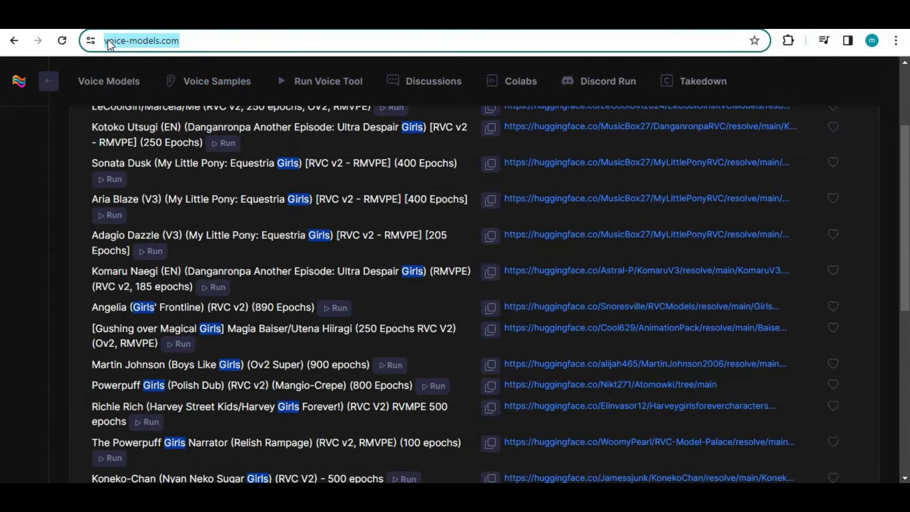
Step: Copy the first 'girls' result's Hugging Face download link and return to the RVC_HFv2 tab
scroll(291, 204, down, 5)
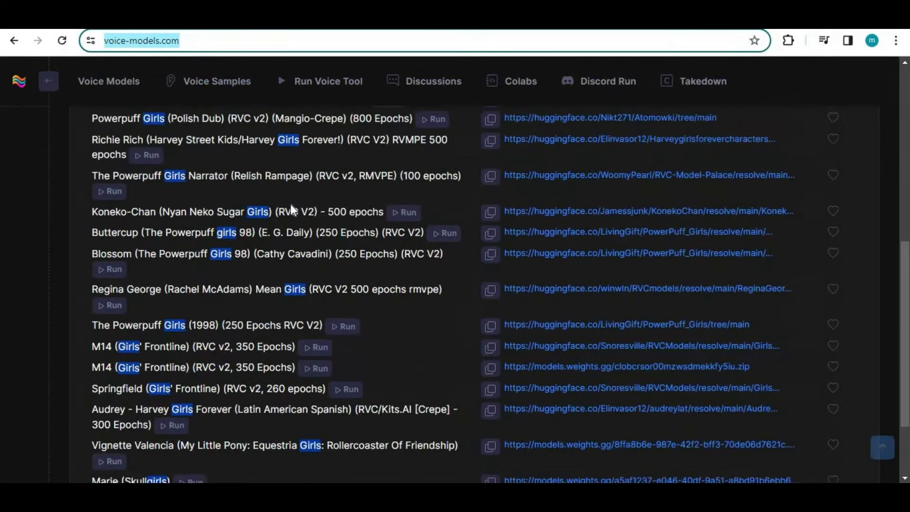
scroll(292, 208, up, 6)
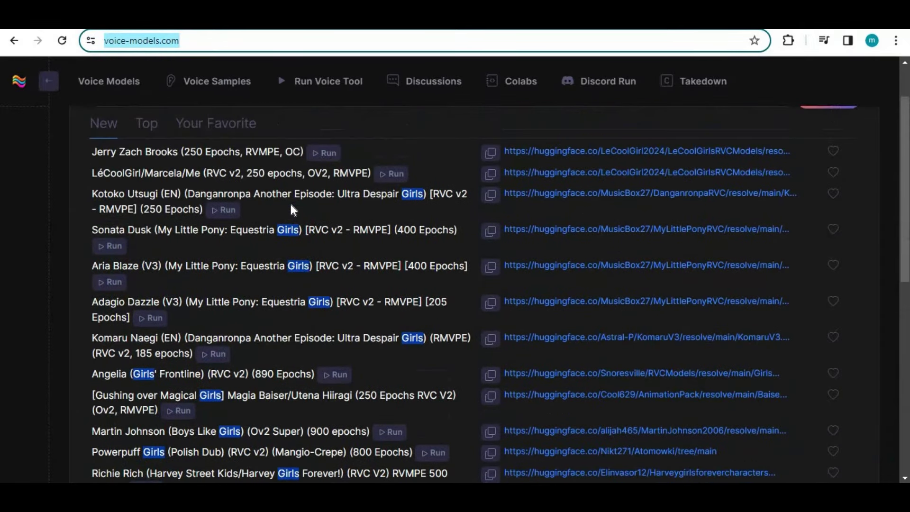
scroll(291, 205, up, 2)
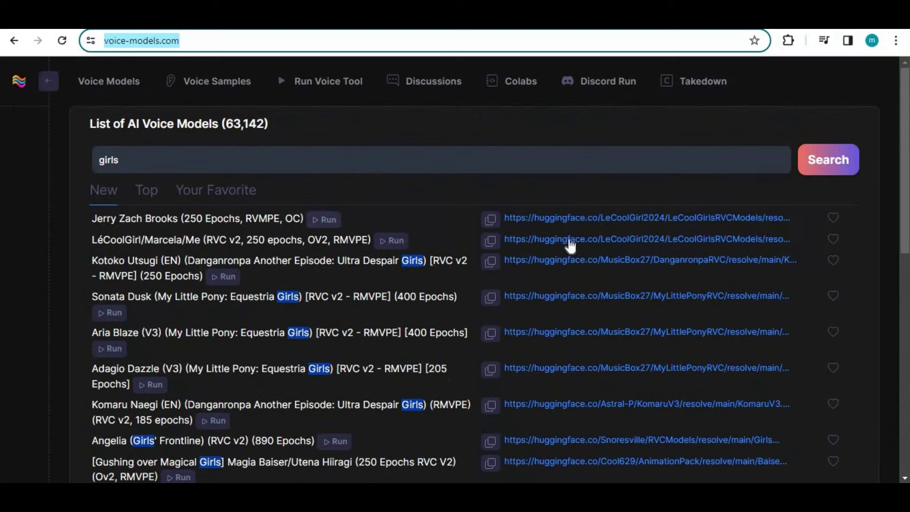
click(489, 221)
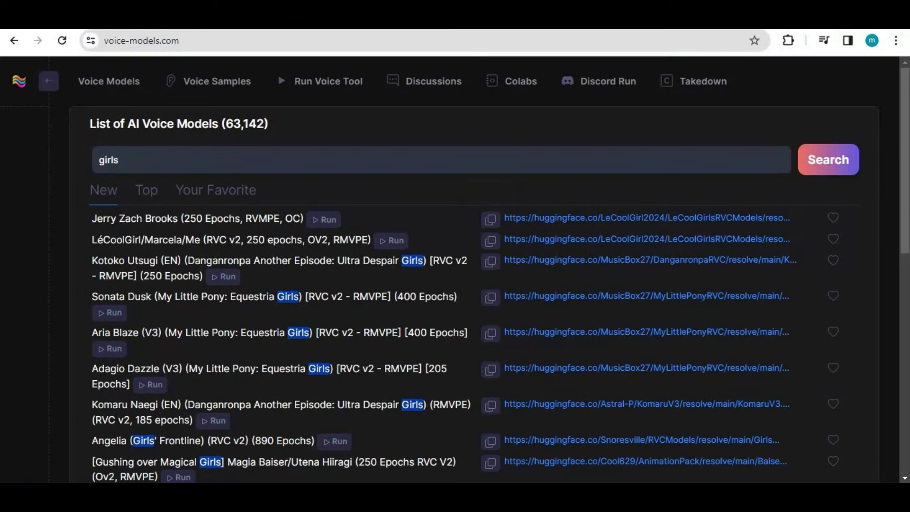
click(190, 14)
Step: Paste the Jerry Brooks model link into the Url field and download it, which errors
right_click(107, 167)
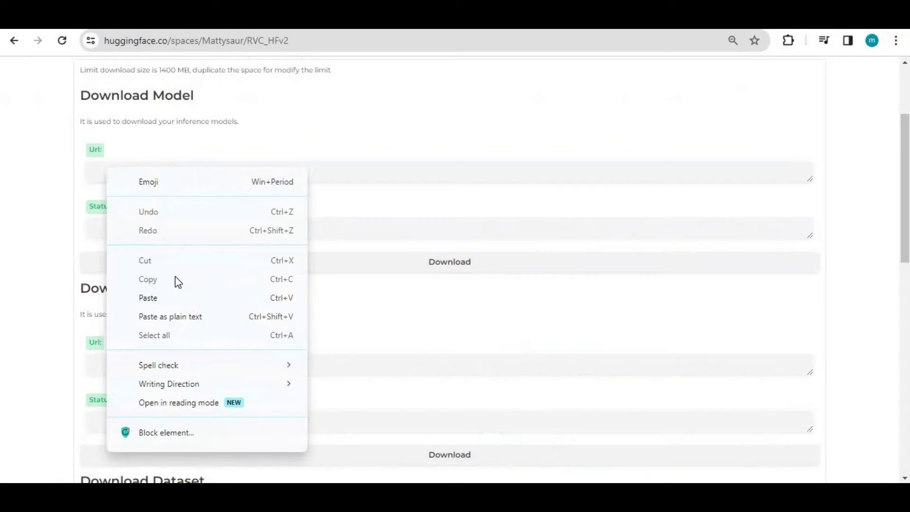
click(161, 299)
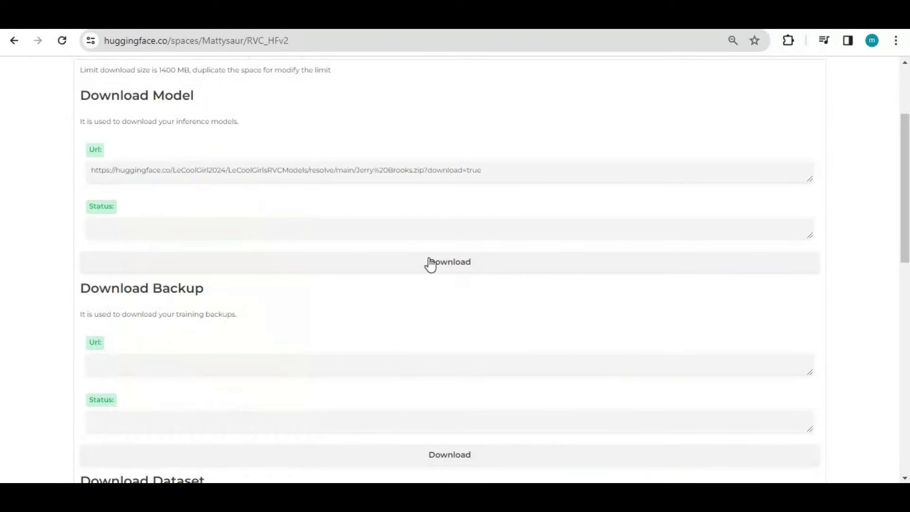
click(449, 264)
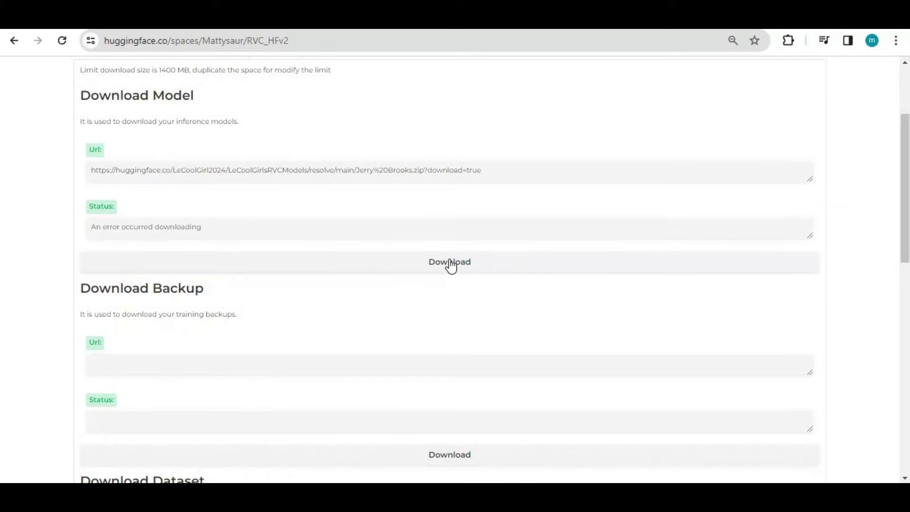
drag(202, 228, 84, 230)
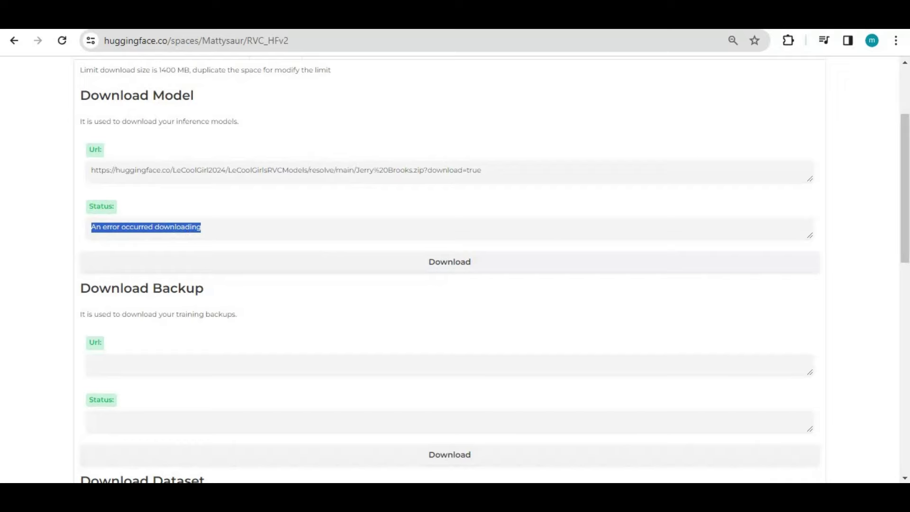
Step: Copy the Regina George model's download link from voice-models.com and return to the Space
key(ctrl+Tab)
scroll(697, 362, down, 6)
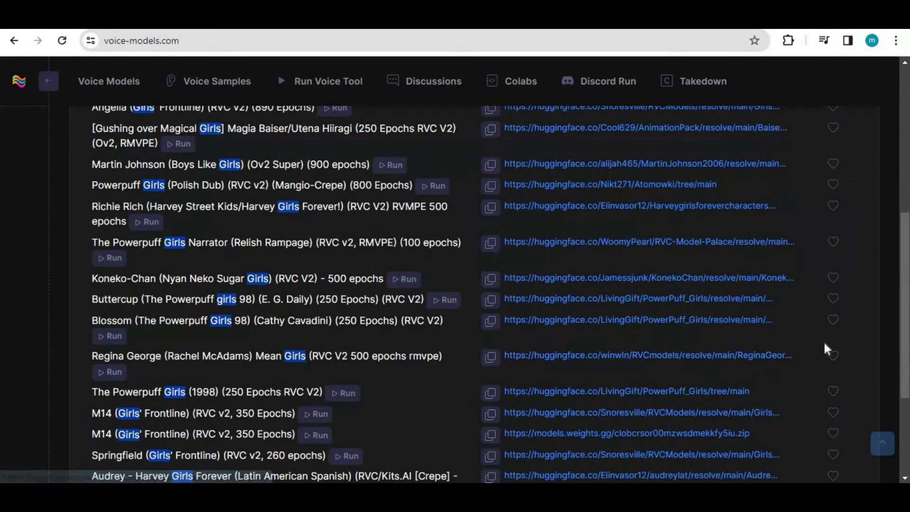
click(491, 357)
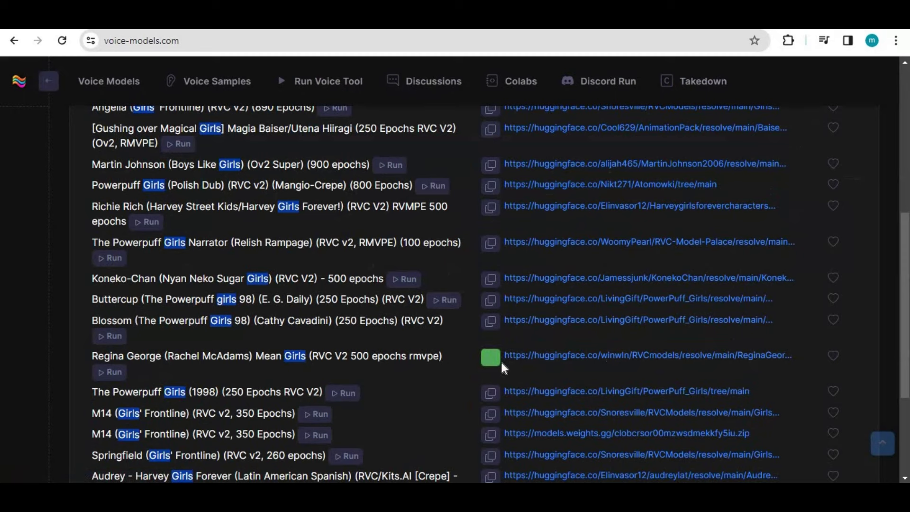
key(ctrl+Tab)
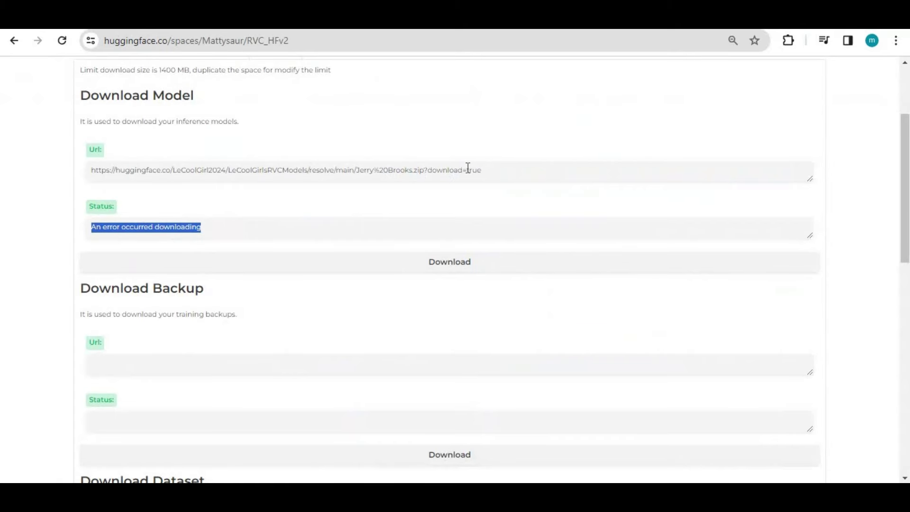
Step: Replace the old URL with the ReginaGeorge.zip link and download it, confirming success with its .index file
drag(478, 169, 107, 173)
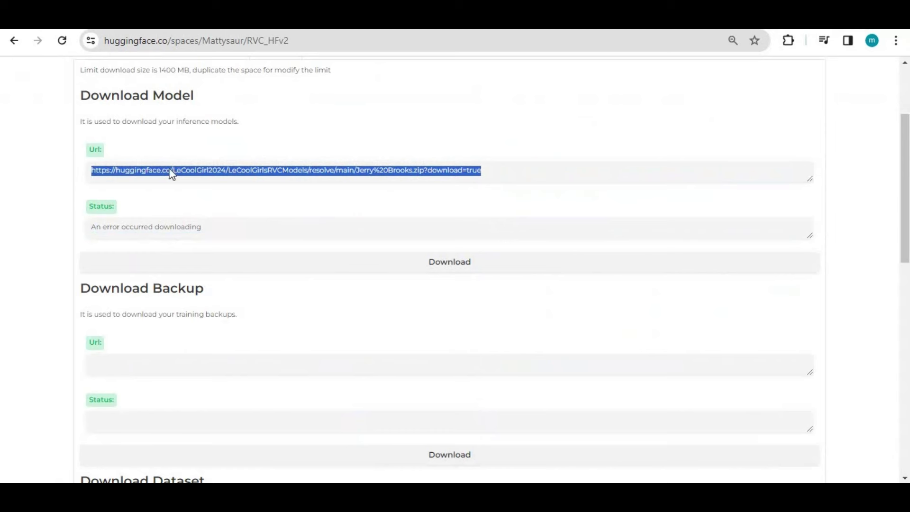
right_click(115, 172)
click(160, 254)
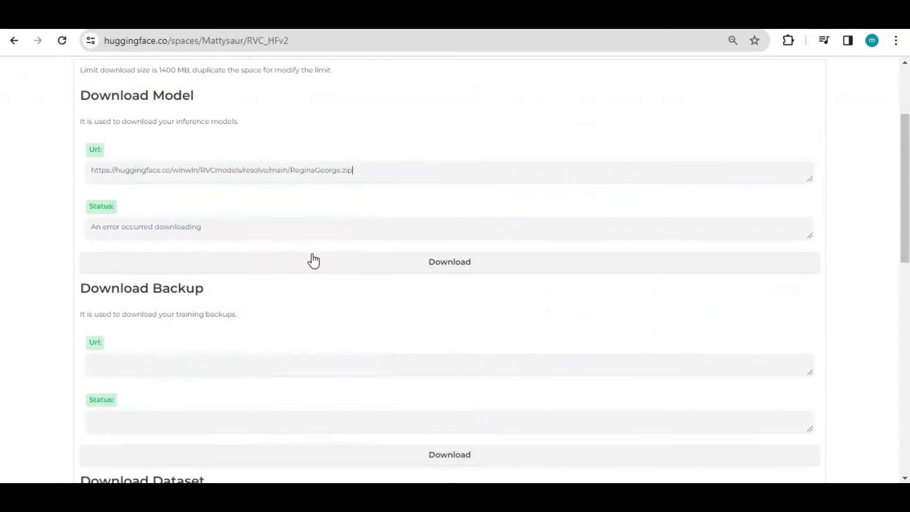
click(365, 261)
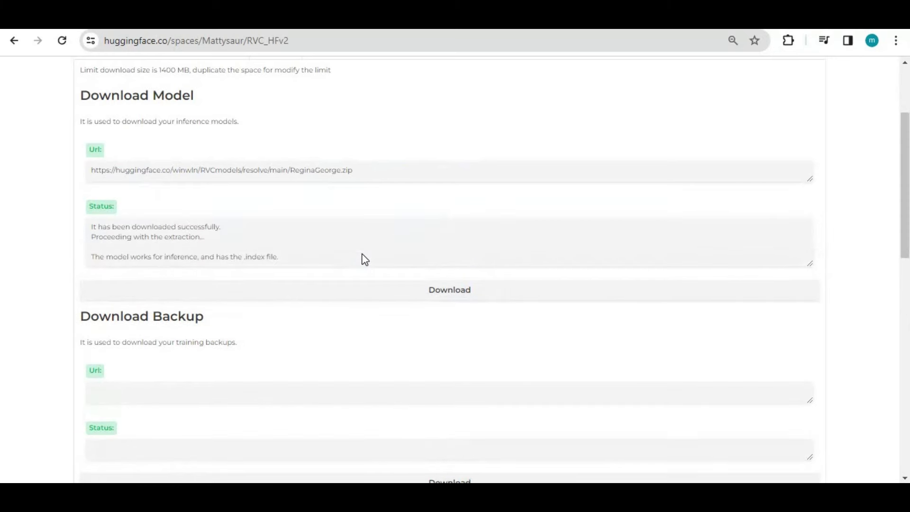
drag(279, 258, 108, 229)
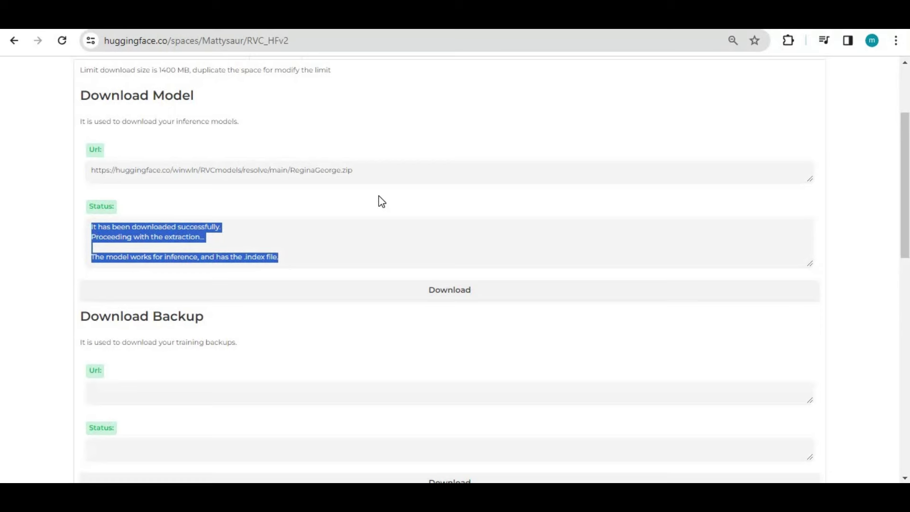
scroll(374, 210, up, 3)
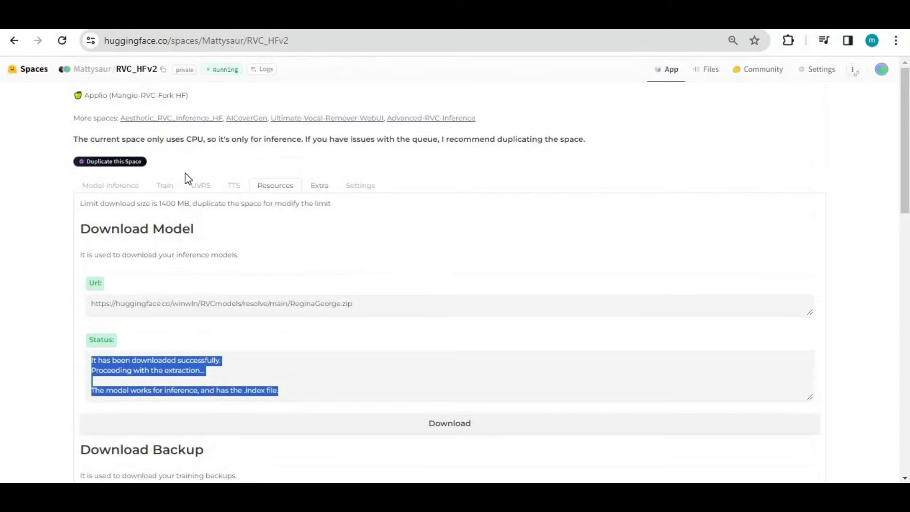
Step: In Model Inference, refresh the voices and select weights/ReginaGeorge_e500_s13000.pth
click(103, 188)
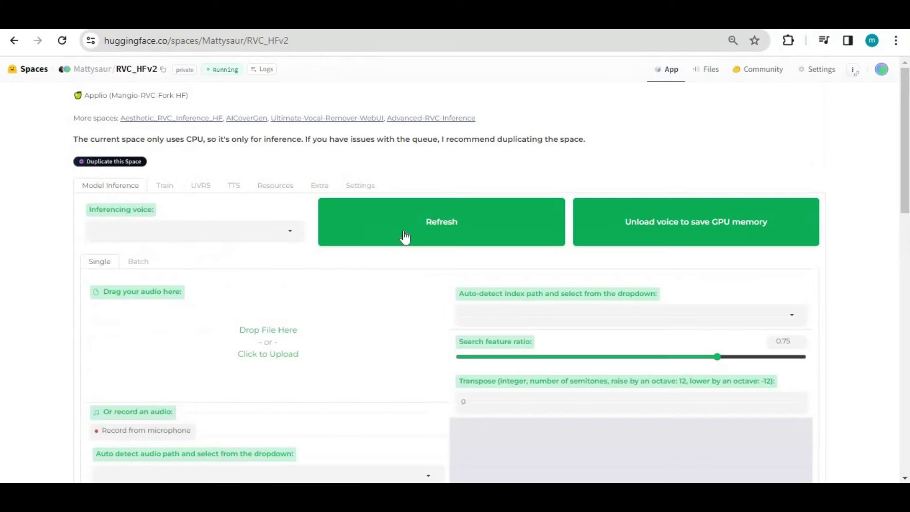
click(454, 226)
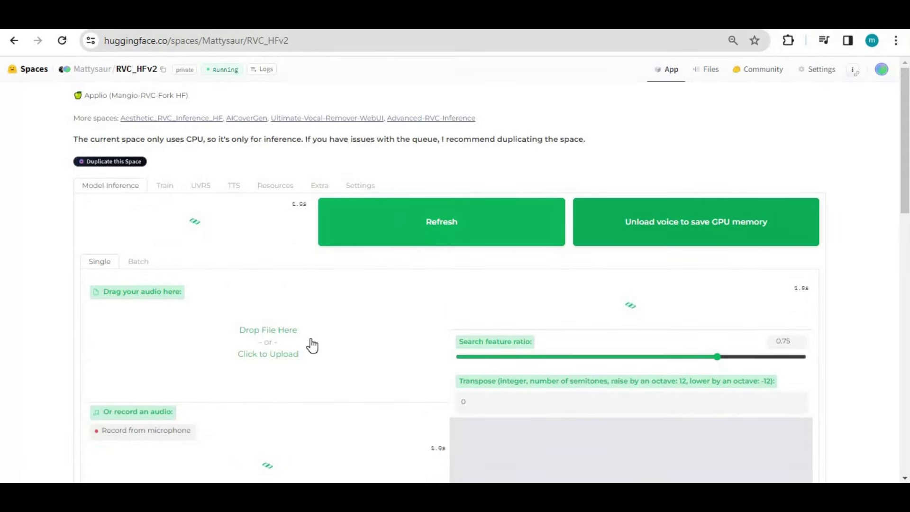
click(255, 235)
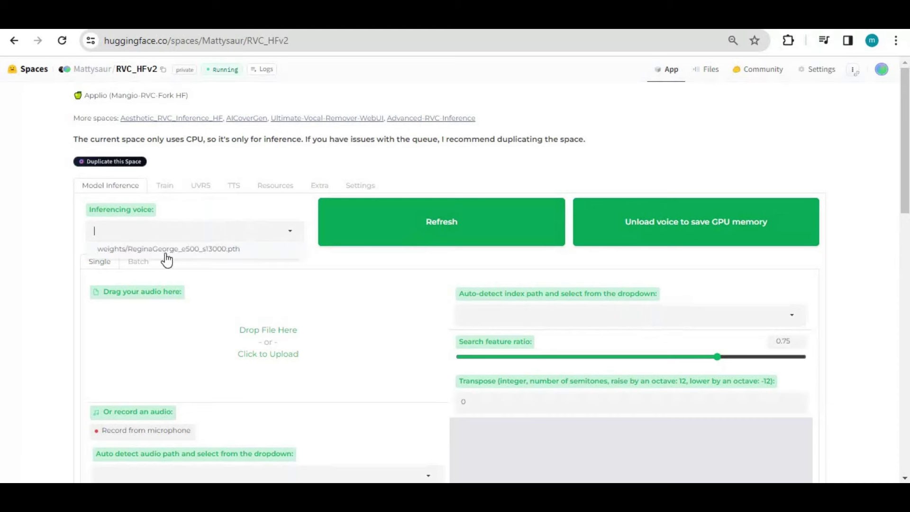
click(205, 251)
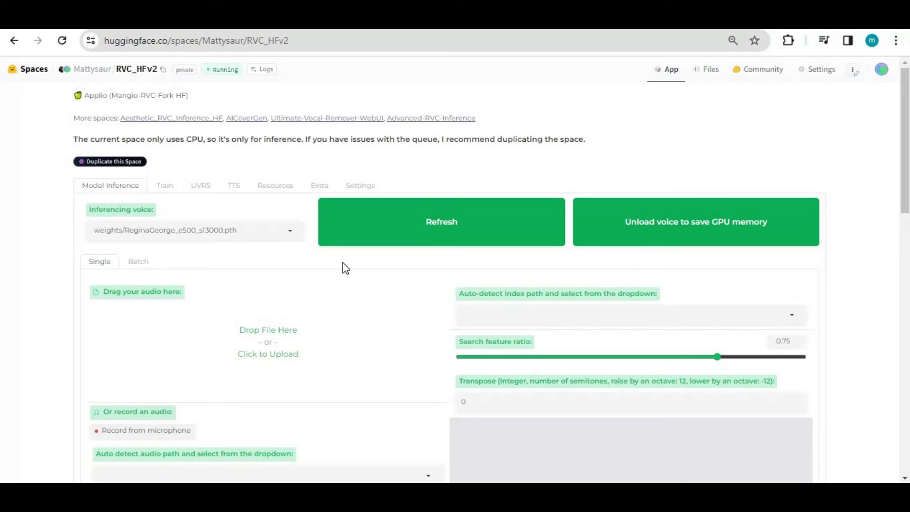
Step: Upload 2.wav from the Documents folder as the input audio (./audios/2.wav)
scroll(393, 280, down, 1)
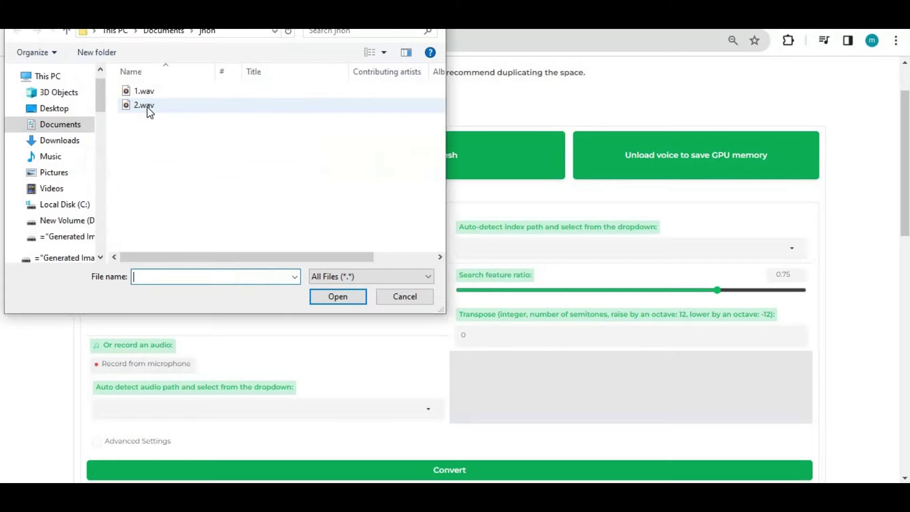
click(149, 107)
right_click(149, 107)
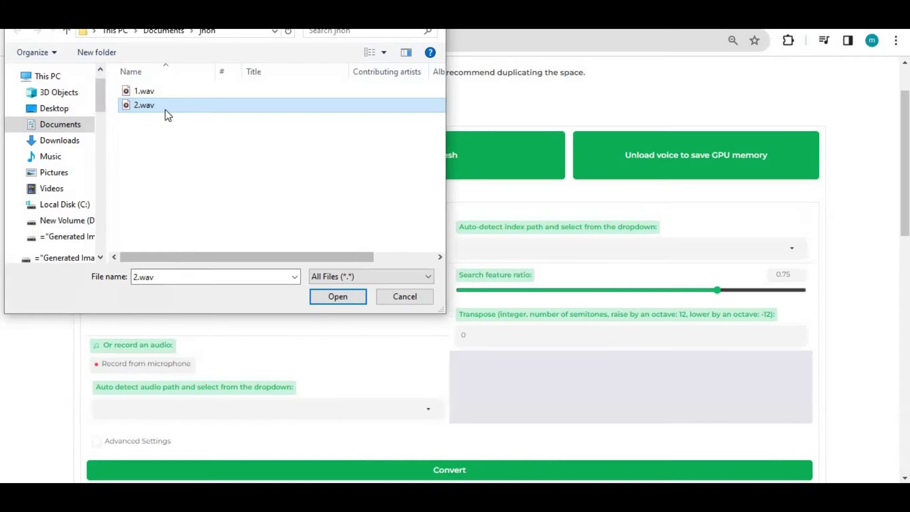
double_click(137, 105)
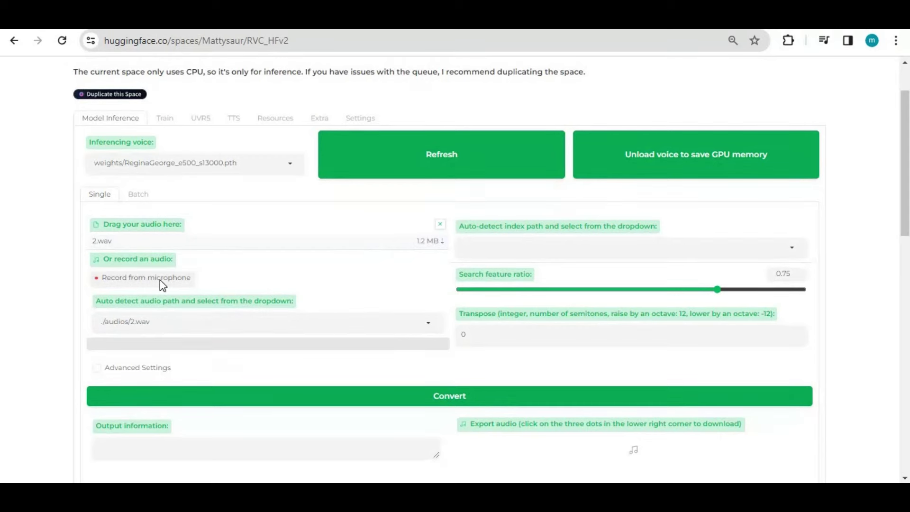
scroll(161, 283, down, 4)
click(97, 168)
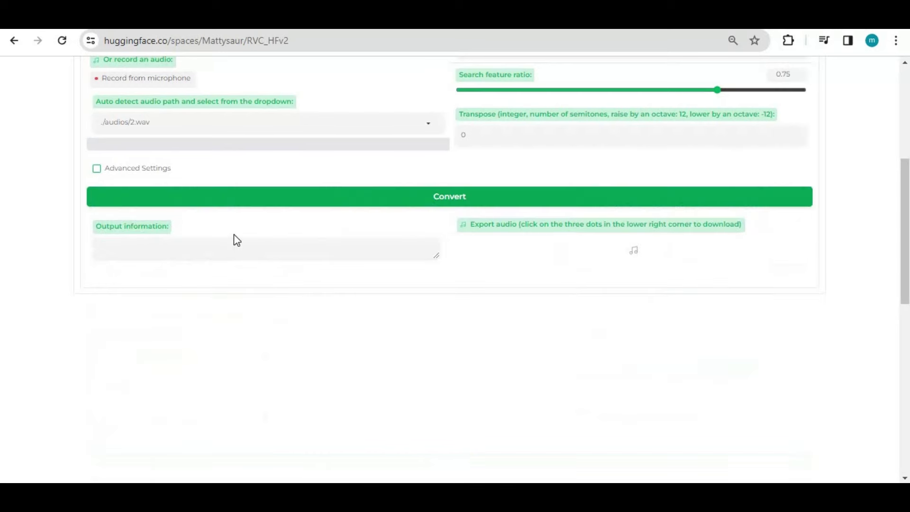
scroll(237, 245, up, 4)
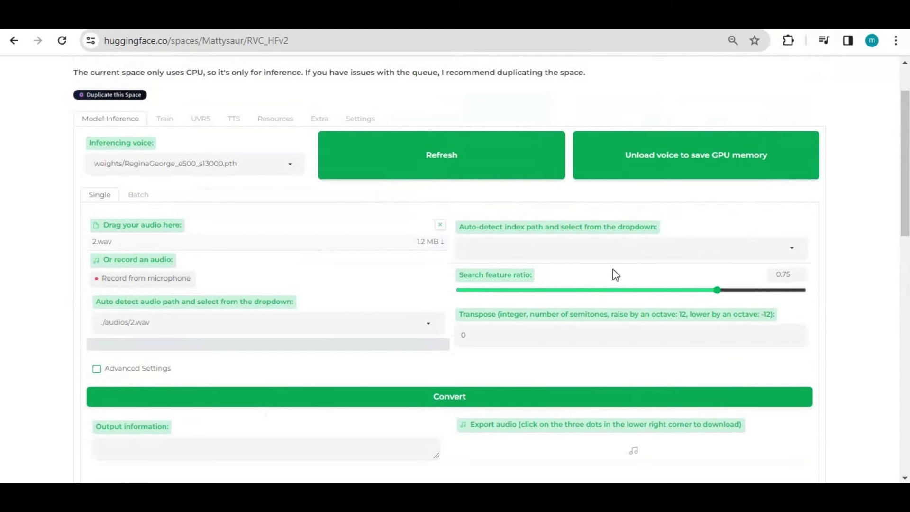
Step: Choose the logs/ReginaGeorge_e500_s13000 ReginaGeorge_v2.index entry as the auto-detected index path
click(599, 251)
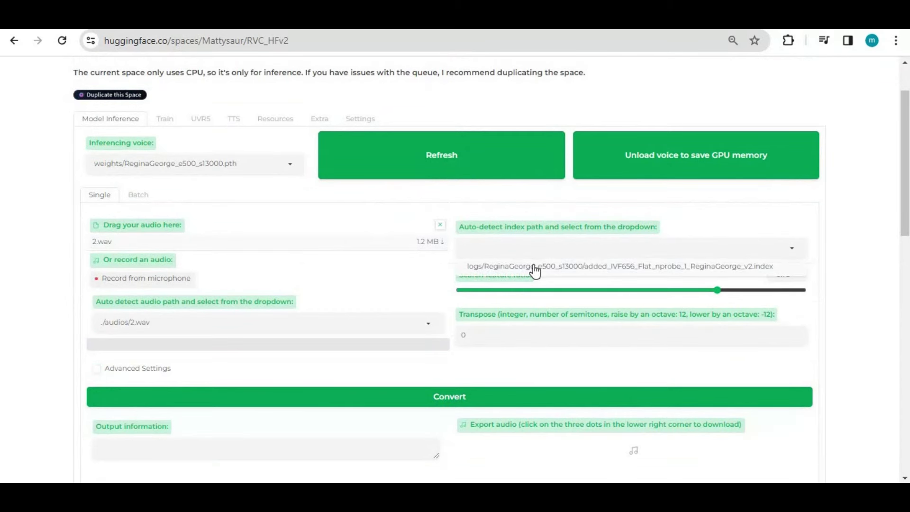
click(586, 268)
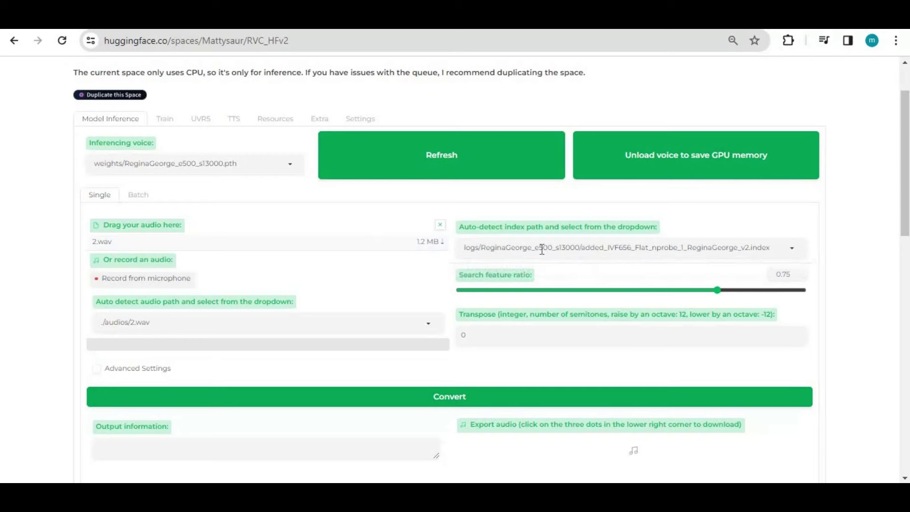